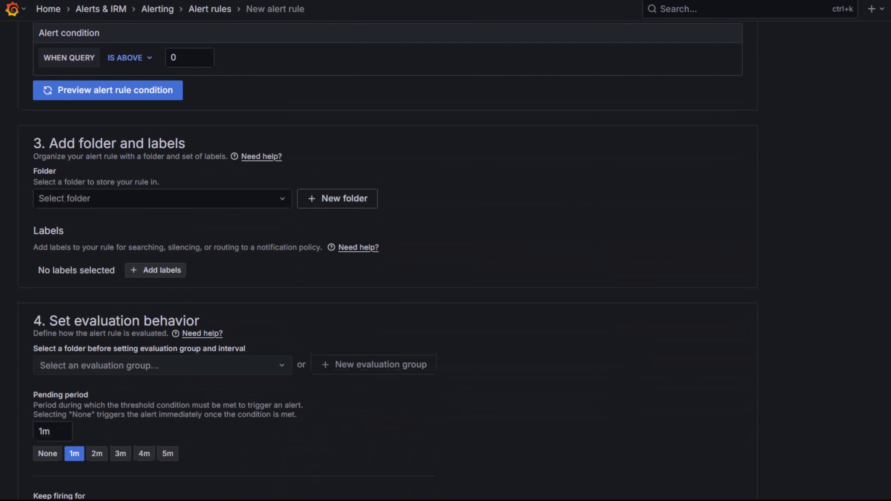
scroll(386, 246, down, 2)
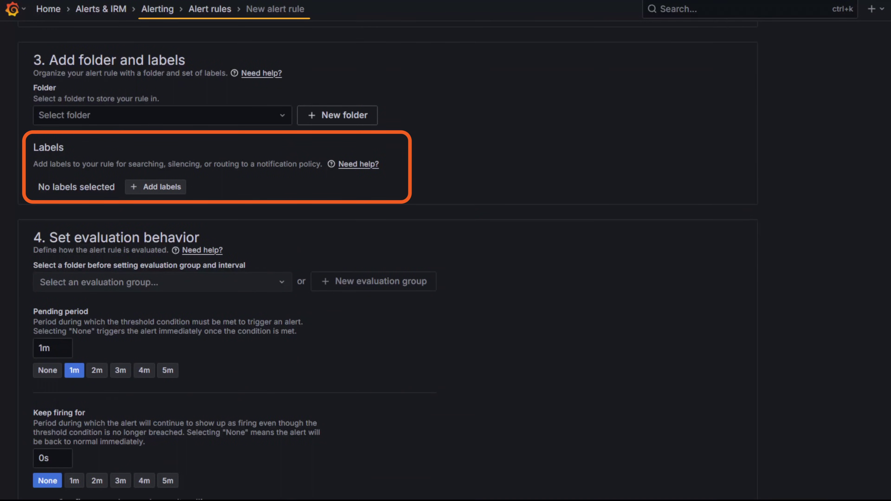
scroll(386, 259, down, 11)
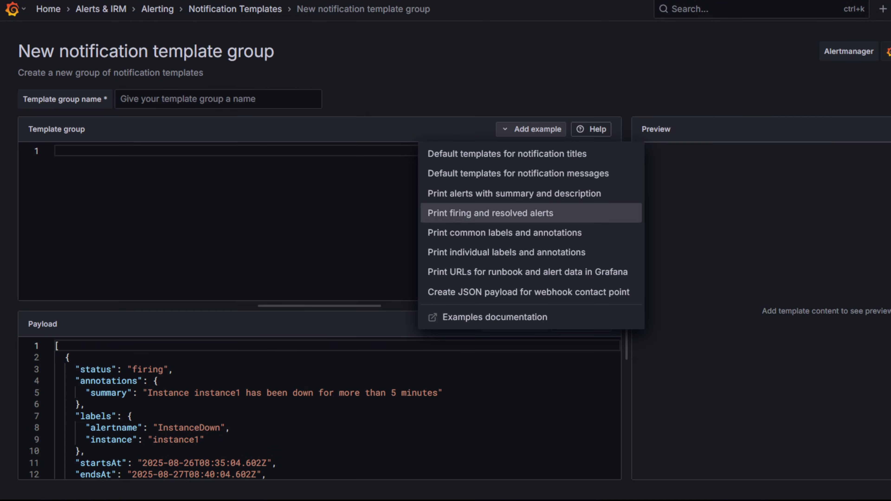
key(Return)
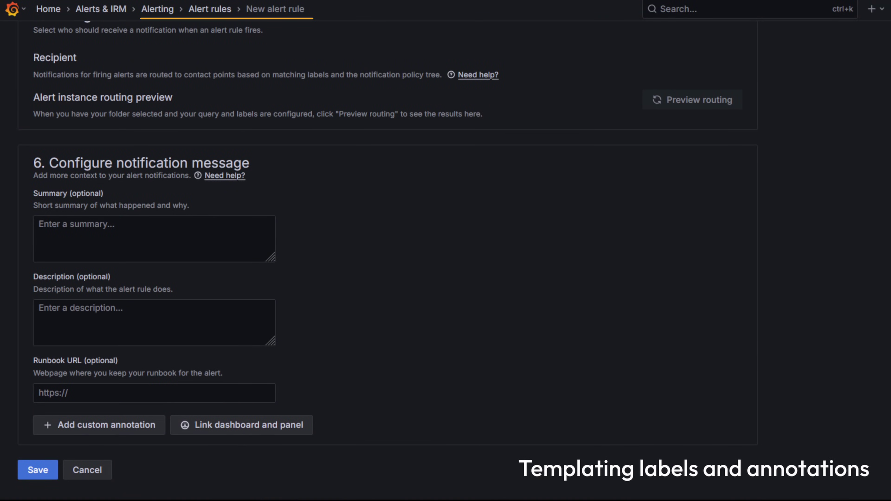
Step: Fill the new alert rule's summary with the template printing the instance label and usage value A, and paste a description
click(154, 239)
text({{- "\n" -}} Instance: {{ index $labels "instance" }} {{- "\t" -}} Usage: {{ index $values "A"}}%{{- "\n" -}})
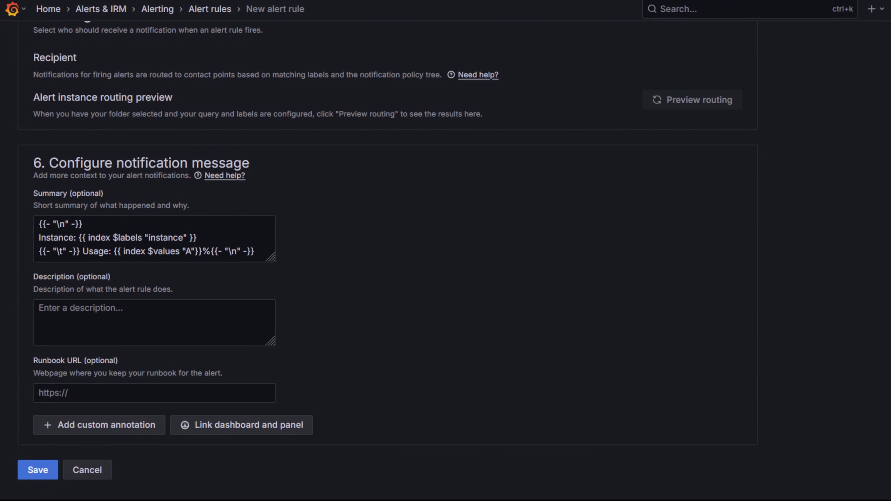
click(154, 323)
text(This alert monitors CPU usage across instances and triggers if any instance exceeds a usage threshold of 75%)
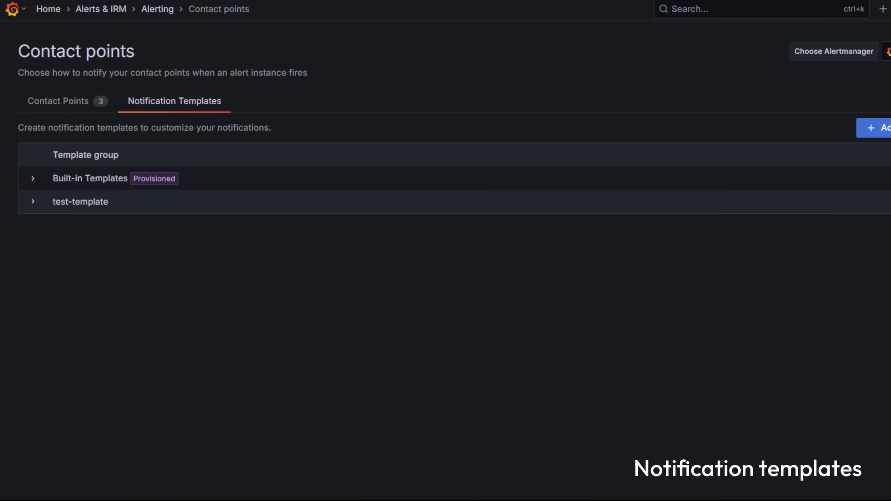
Step: Start a new notification template group and look through its list of example templates
click(873, 128)
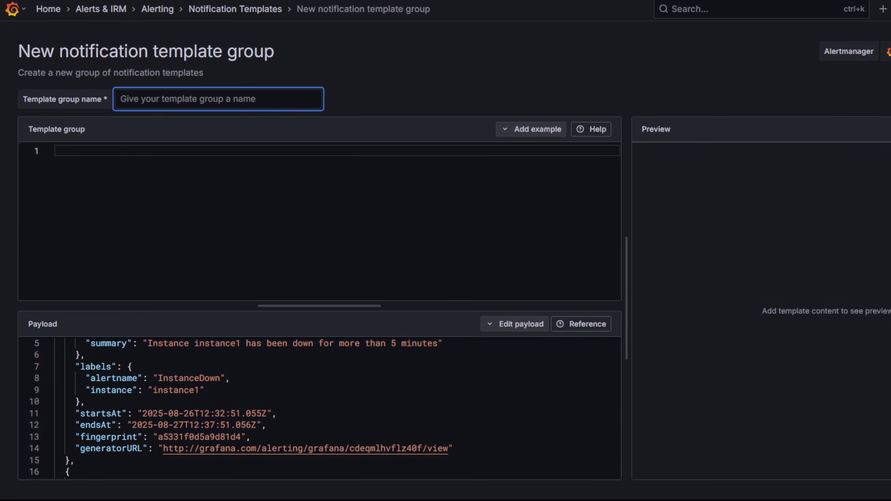
click(531, 129)
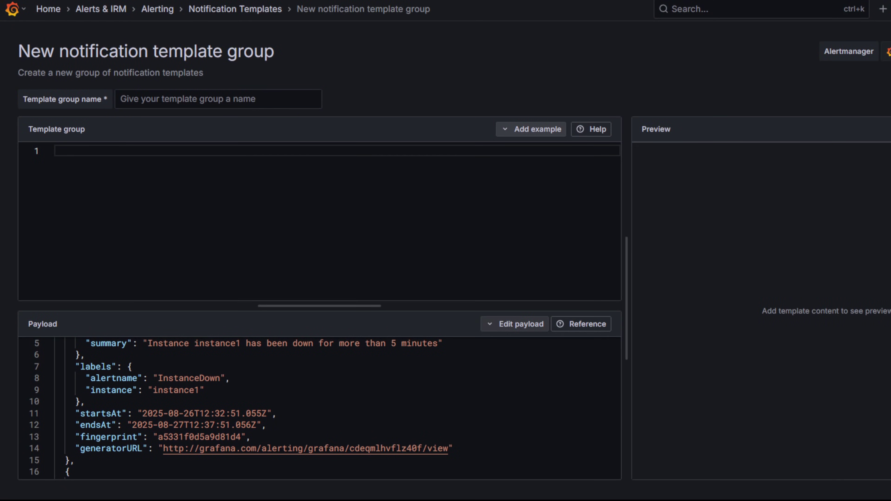
key(Down)
key(Down)
key(Down)
key(Down)
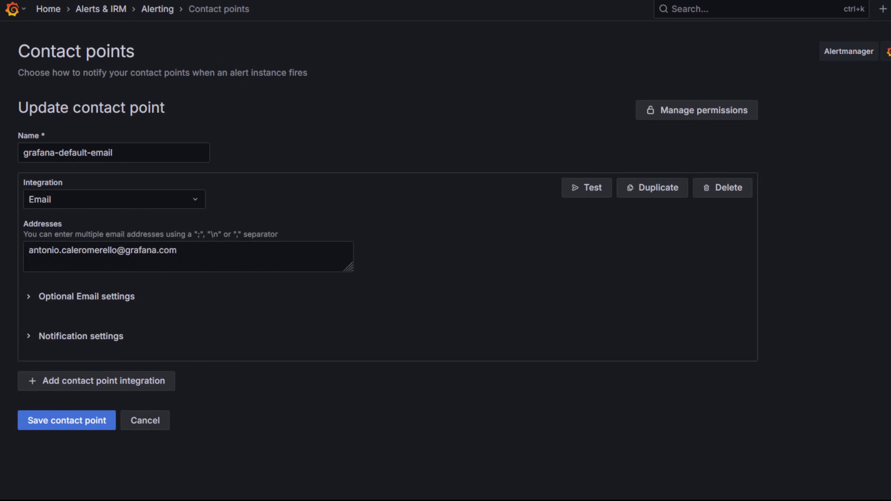
Step: Expand the optional email settings of the grafana-default-email contact point to view them
click(86, 297)
scroll(388, 267, down, 3)
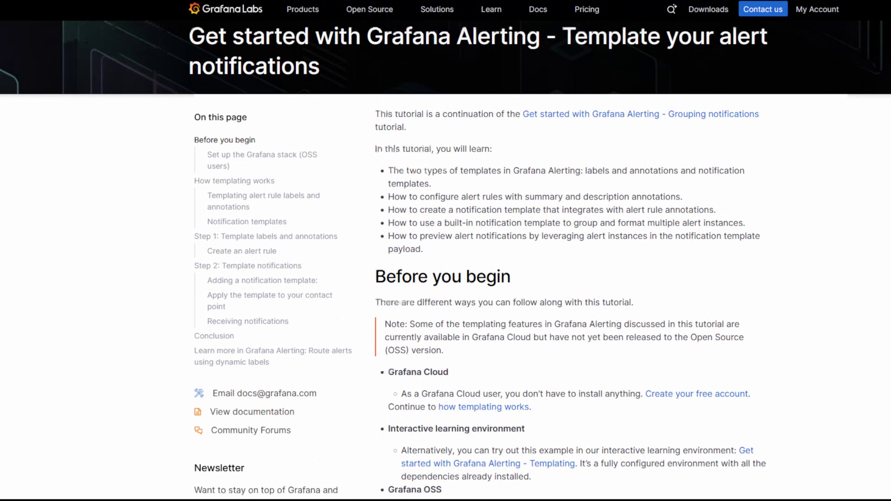
scroll(590, 260, down, 15)
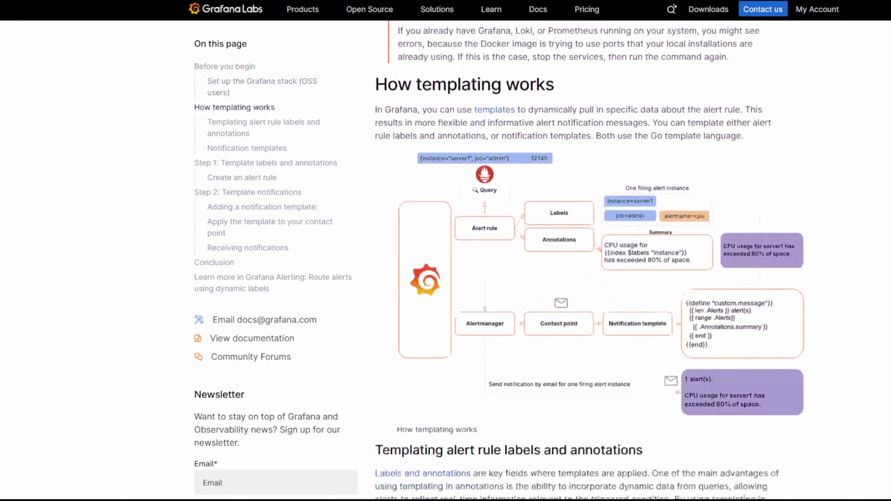
Step: Examine the "How templating works" diagram in the tutorial on templating alert notifications
click(596, 260)
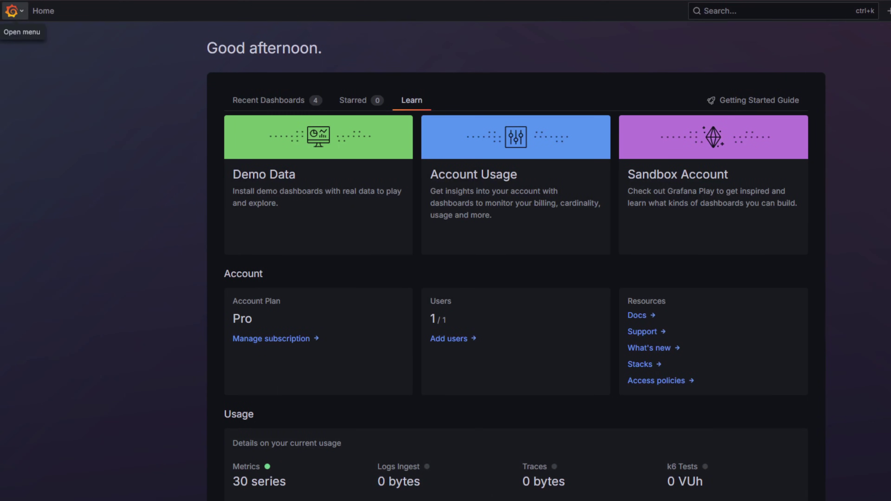
Step: Start a new alert rule from the alert rules page and name it "High CPU usage"
click(13, 11)
click(150, 157)
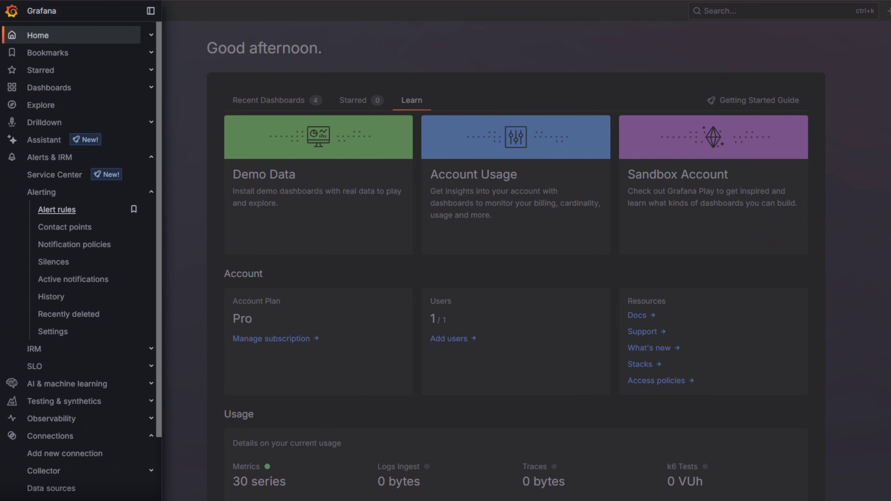
click(57, 210)
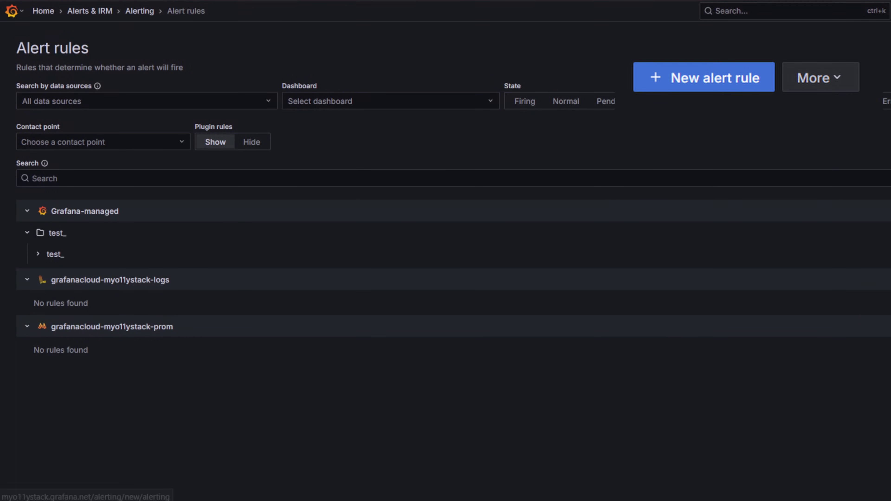
click(703, 78)
text(High CPU usage)
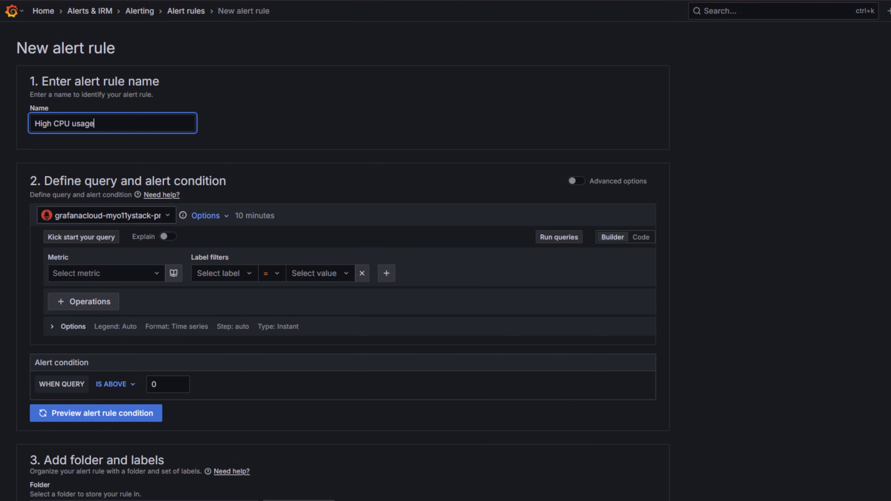
Step: Set the rule's query to the grafana-testdata-datasource data source with the CSV Content scenario
click(106, 215)
text(tes)
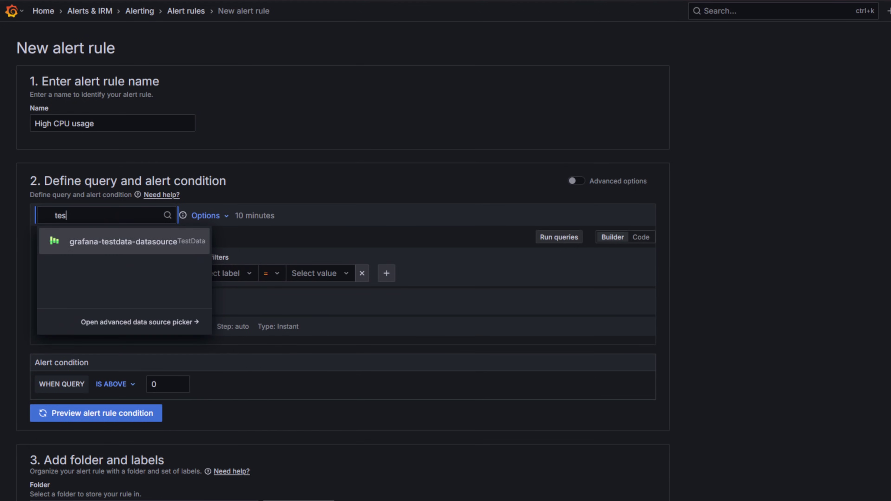
click(124, 241)
click(176, 236)
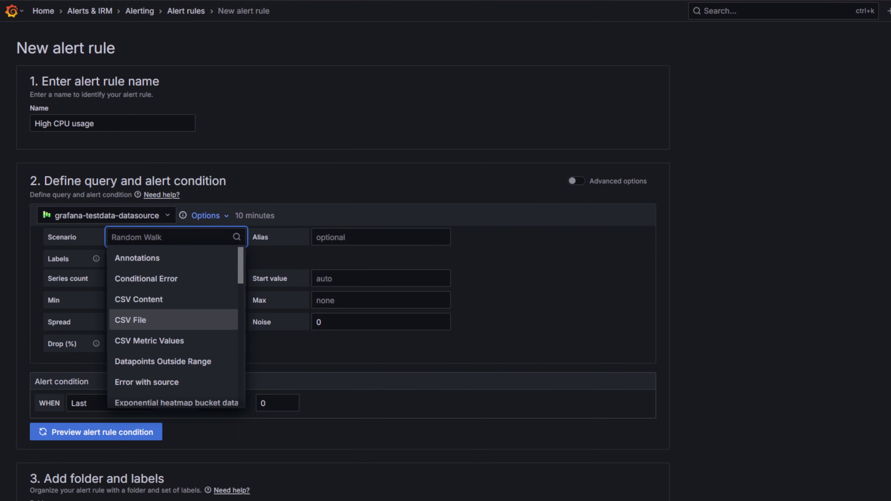
click(139, 299)
Step: Paste CSV rows for server-01 to server-04 with usage 88, 81, 79 and 52 under the header region,cpu-usage,service,instance, and preview the alert condition
click(77, 255)
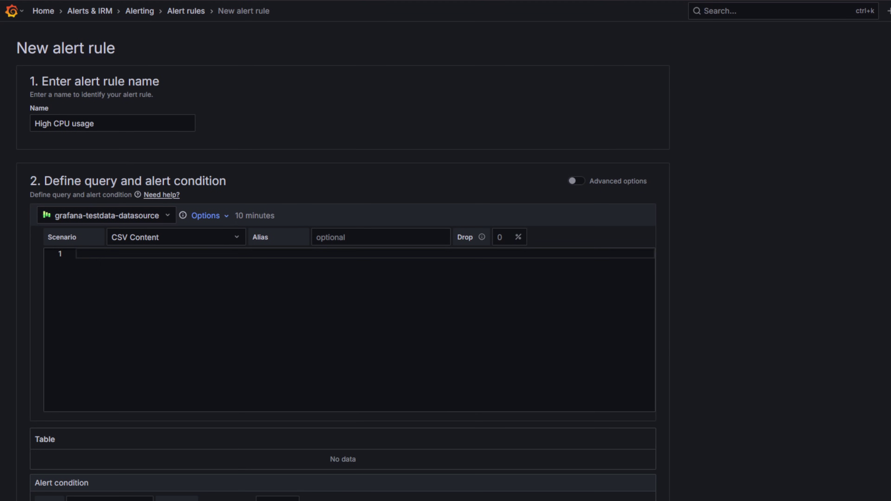
text(region,cpu-usage,service,instance us-west,88,web-server-1,server-01 us-west,81,web-server-1,server-02 us-east,79,web-server-2,server-03 us-east,52,web-server-2,server-04)
scroll(96, 386, down, 4)
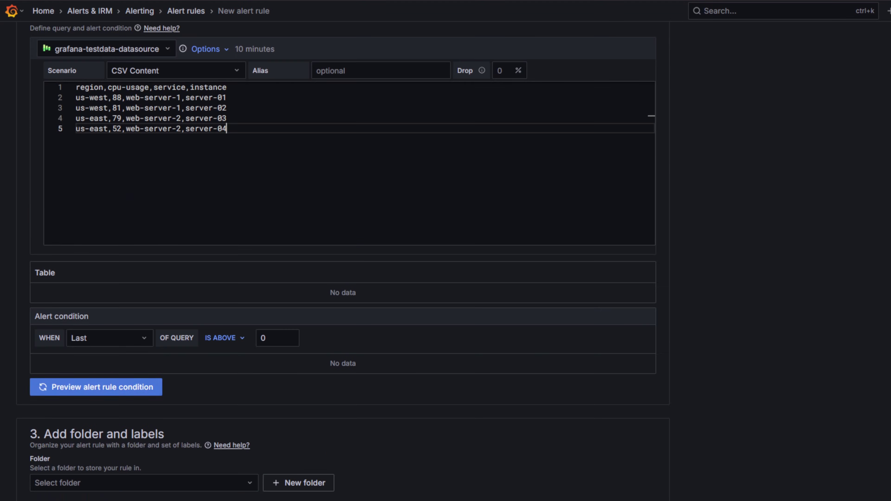
click(95, 386)
scroll(95, 386, down, 3)
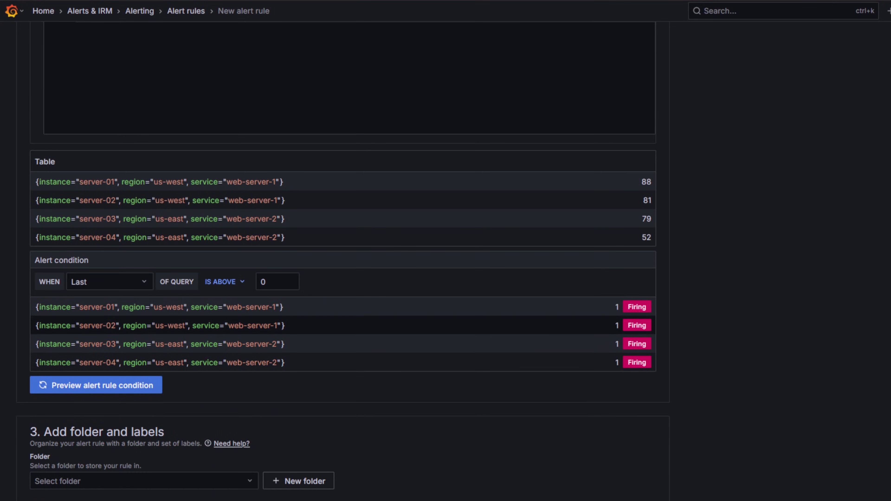
Step: Set the alert condition to fire when the last query value is above 75
double_click(263, 281)
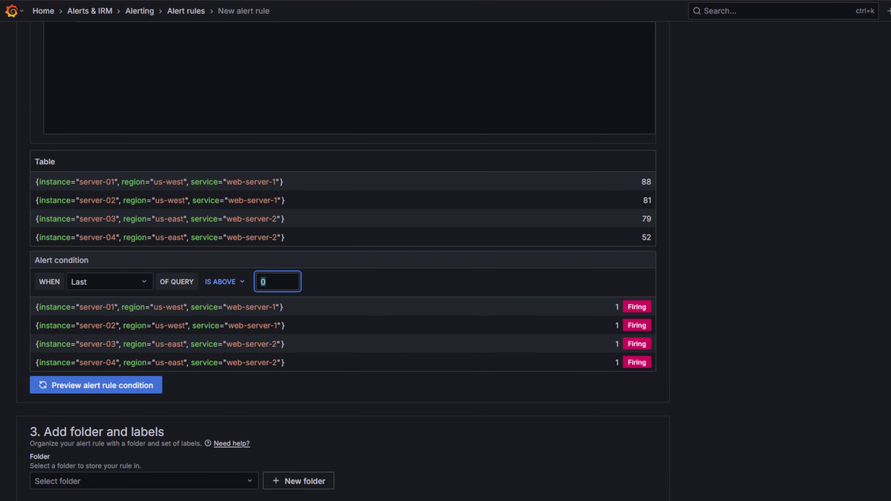
text(75)
key(Tab)
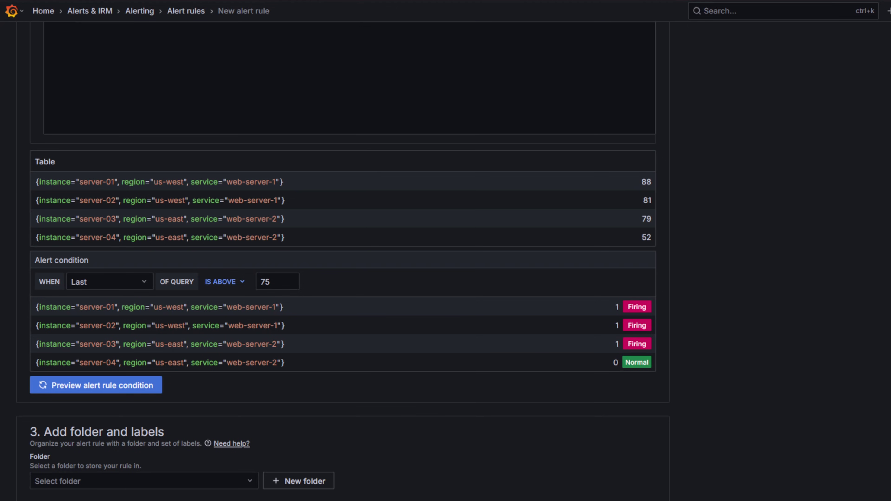
Step: Create a new folder named "System metrics" to store the alert rule
scroll(343, 259, down, 8)
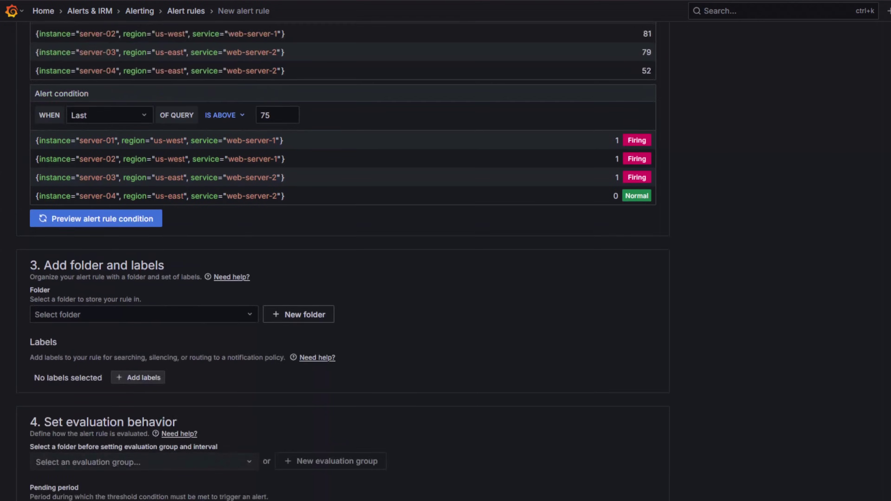
click(298, 204)
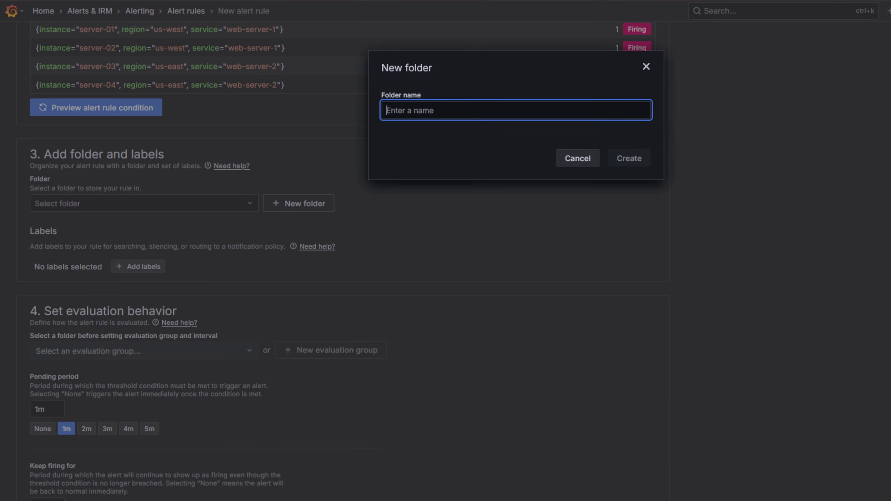
text(System metrics)
click(629, 158)
key(Return)
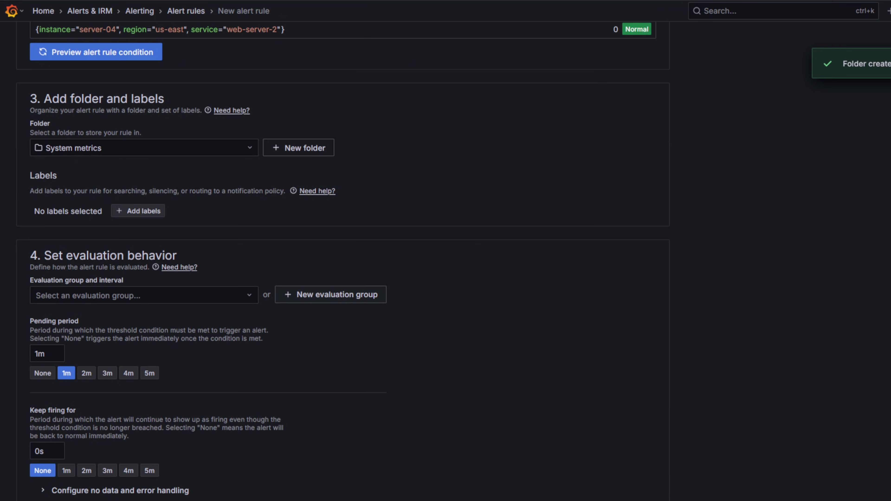
Step: Create a new evaluation group named "High usage" and set the pending period to None
scroll(342, 261, down, 2)
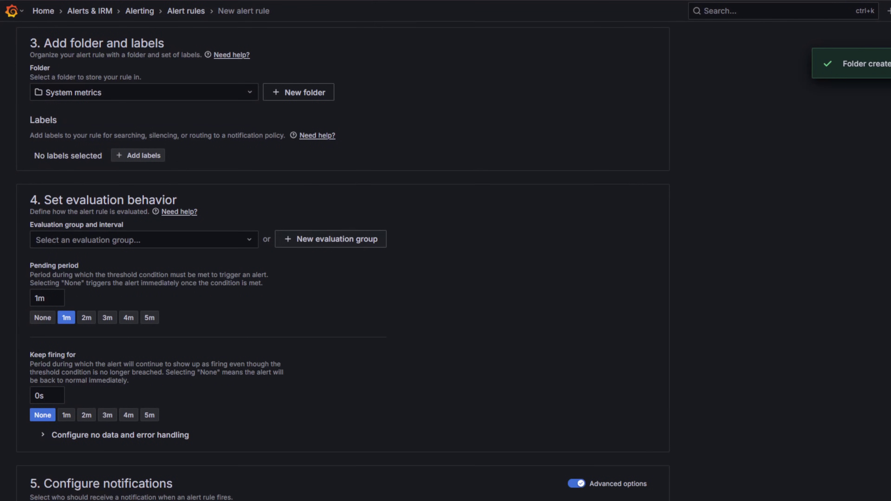
click(331, 239)
text(High usage)
key(Return)
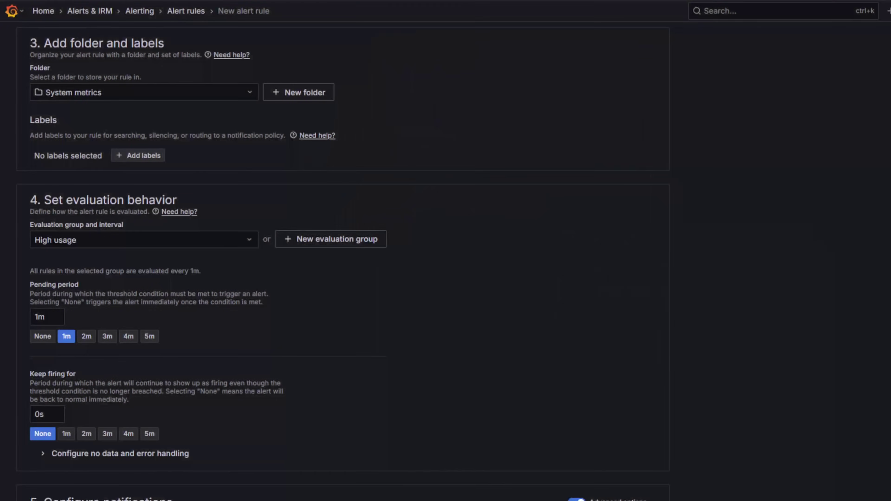
scroll(342, 262, down, 4)
click(42, 225)
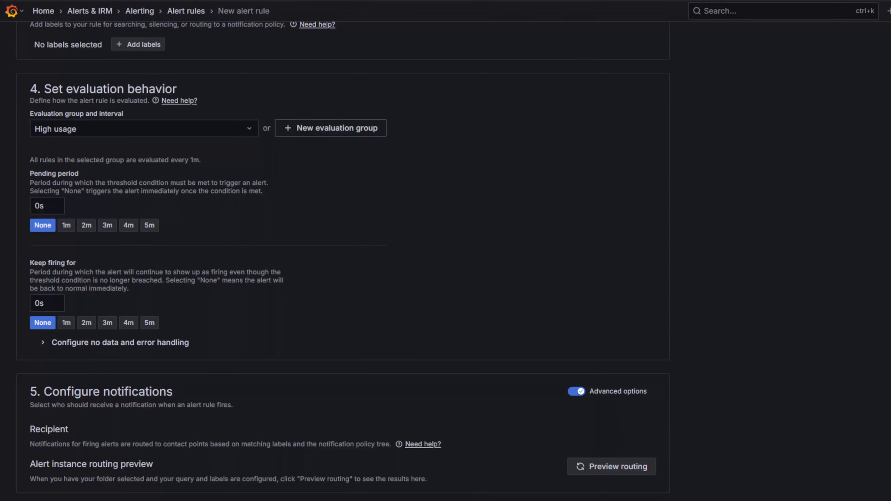
Step: Turn off the advanced notification options and choose my-o11y-slack as the rule's contact point
scroll(343, 262, down, 8)
click(575, 169)
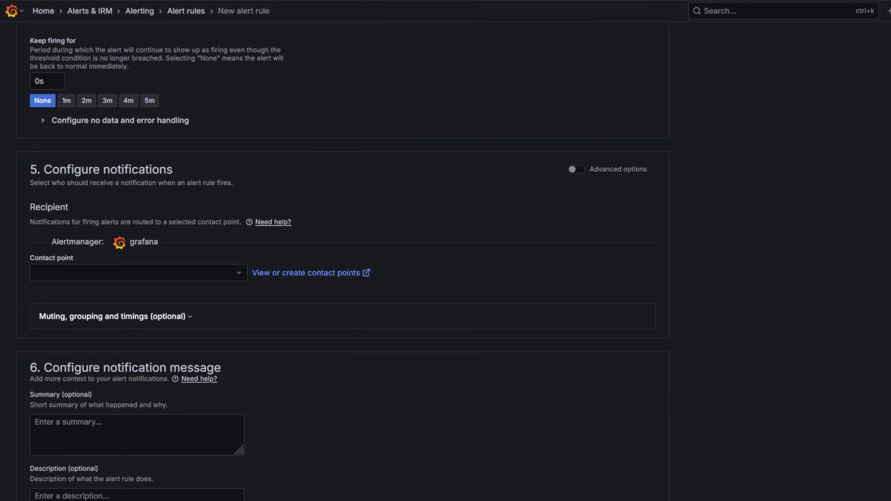
click(139, 272)
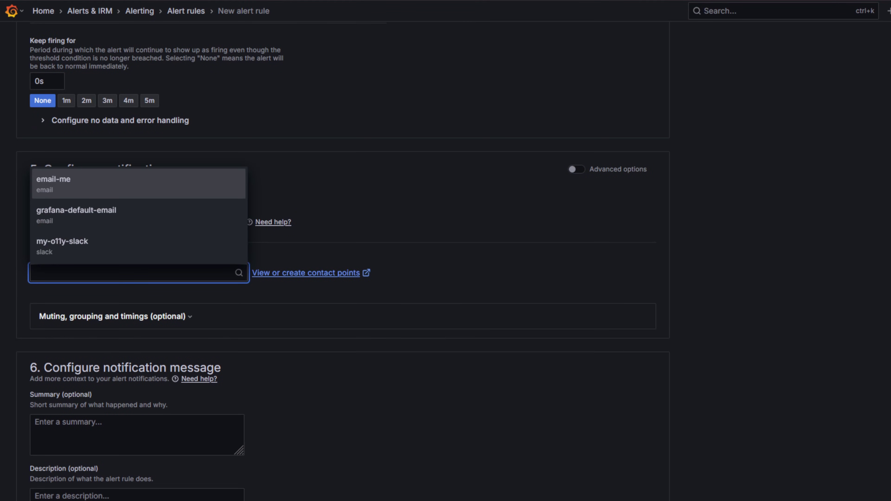
click(138, 246)
Step: Paste a summary template printing Instance: {{ index $labels "instance" }} and Usage: {{ index $values "A"}}% with newline and tab formatting
scroll(343, 262, down, 6)
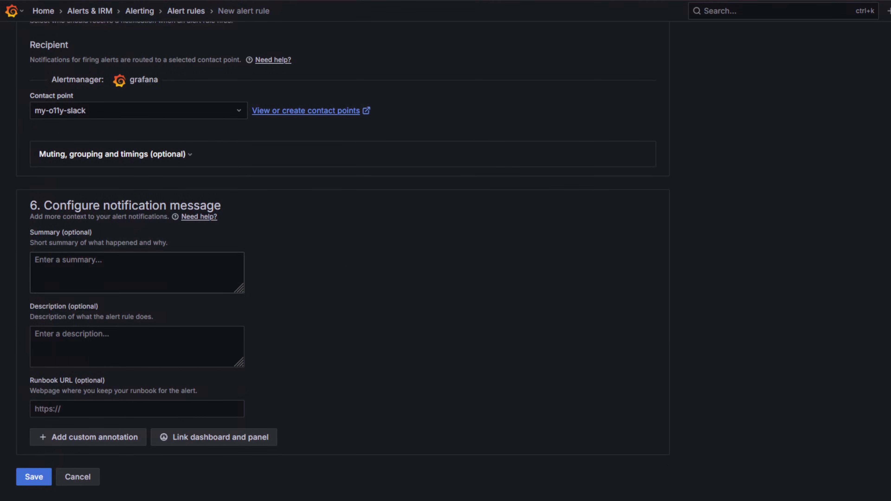
click(34, 260)
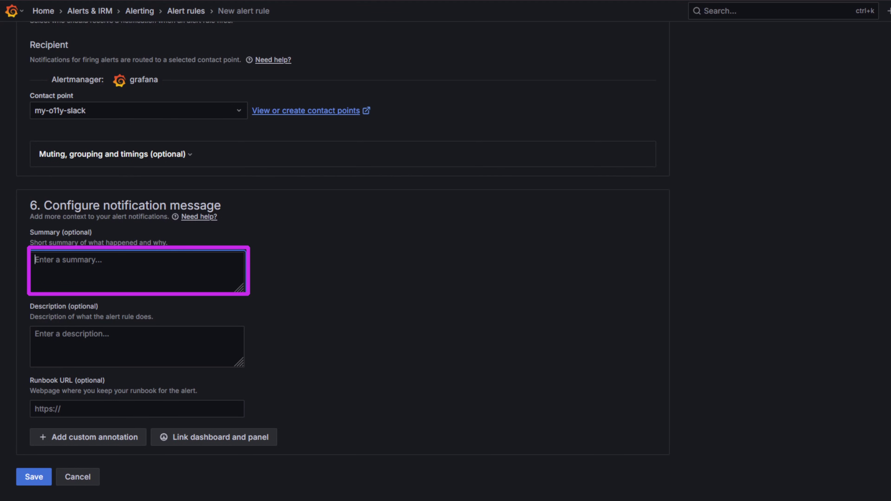
text({{- "\n" -}} Instance: {{ index $labels "instance" }} {{- "\t" -}} Usage: {{ index $values "A"}}%{{- "\n" -}})
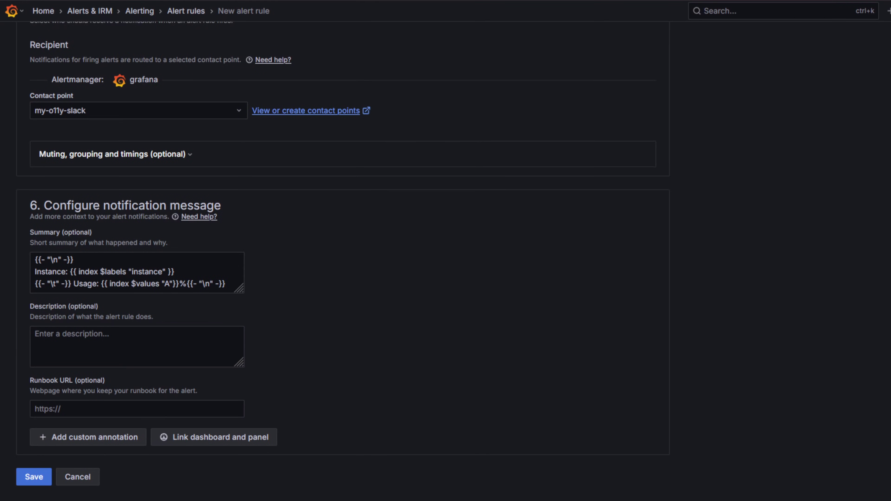
Step: Set the description to "This alert monitors CPU usage across instances and triggers if any instance exceeds a usage threshold of 75%." and save the rule
click(35, 334)
text(This alert monitors CPU usage across instances and triggers if any instance exceeds a usage threshold of 75%.)
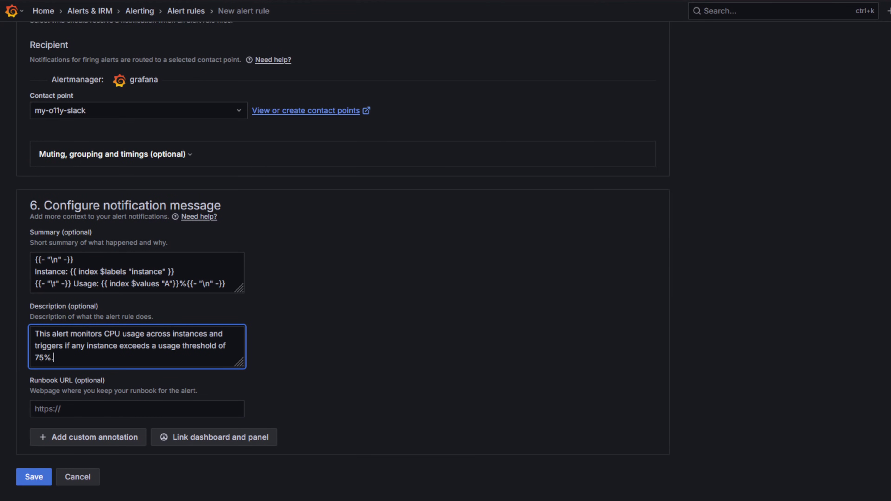
click(34, 477)
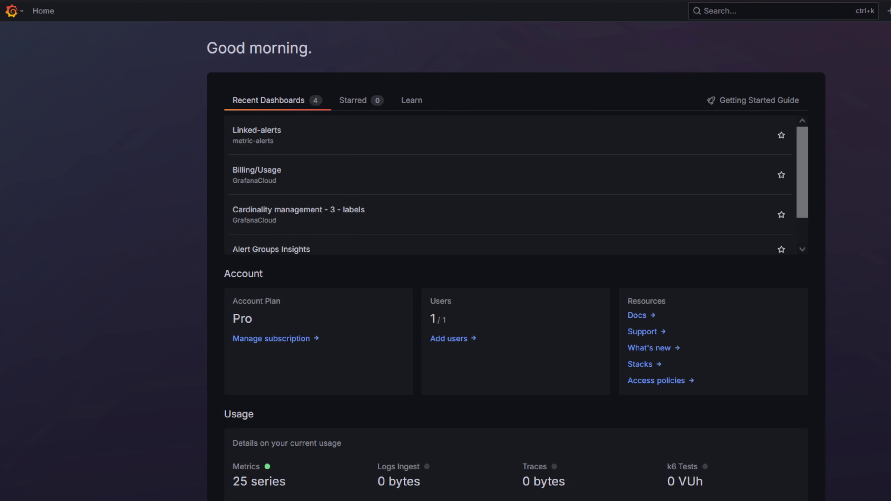
Step: Start a new notification template group for the contact points and name it "instance-cpu-summary"
click(12, 10)
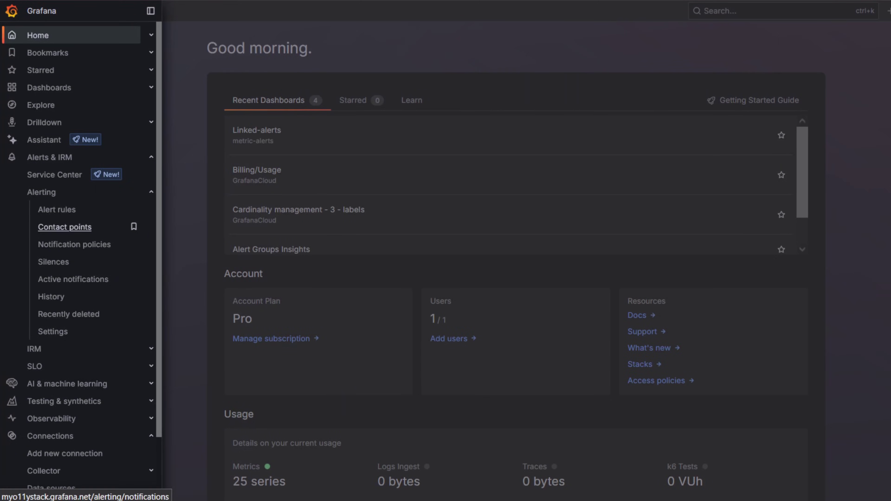
click(65, 227)
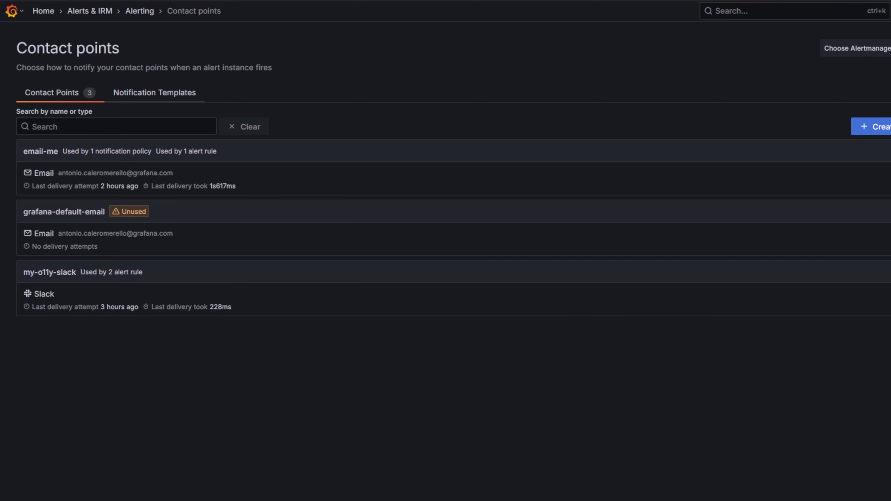
click(154, 92)
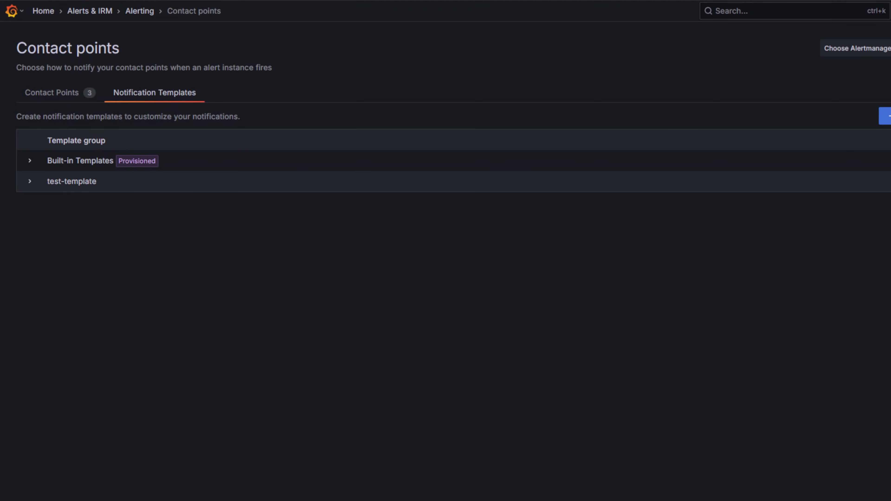
click(885, 116)
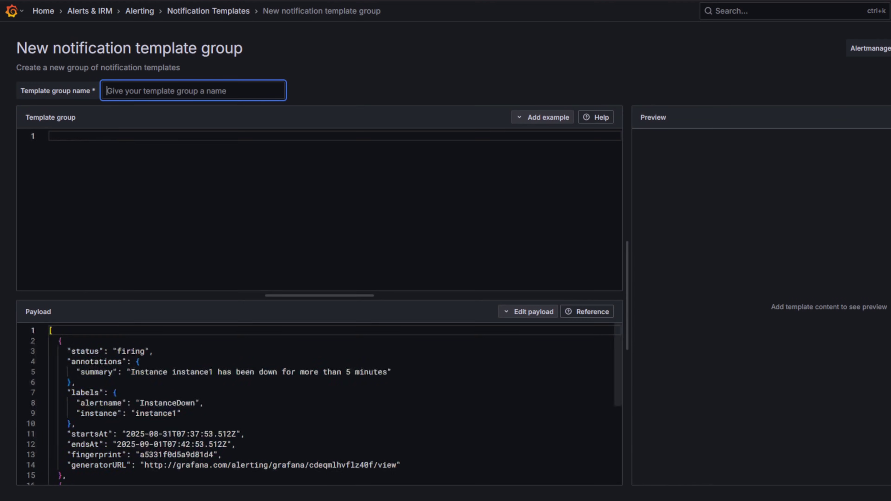
text(instance-cpu-summary)
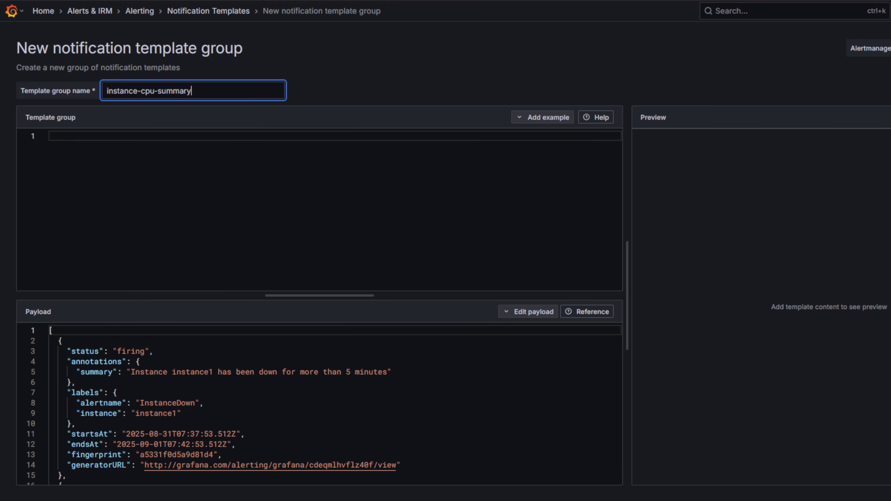
Step: Fill the template group with the "Print firing and resolved alerts" example and enlarge the template editor to show the full code
click(542, 117)
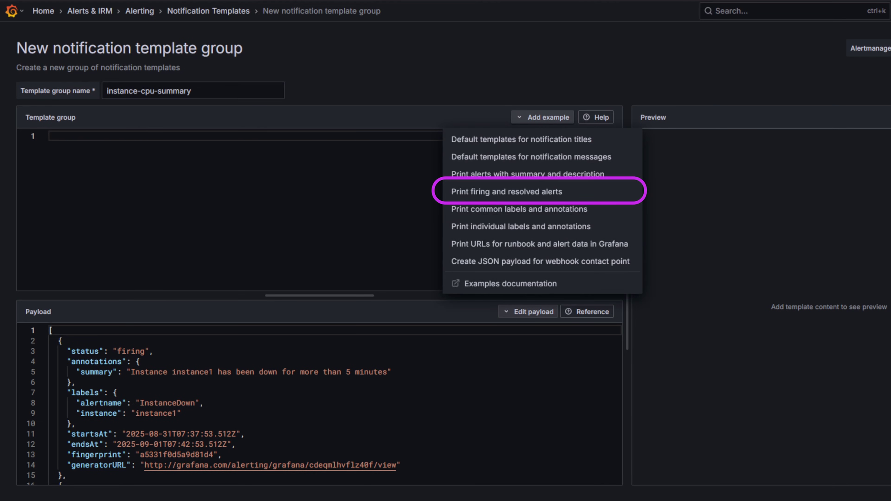
click(507, 191)
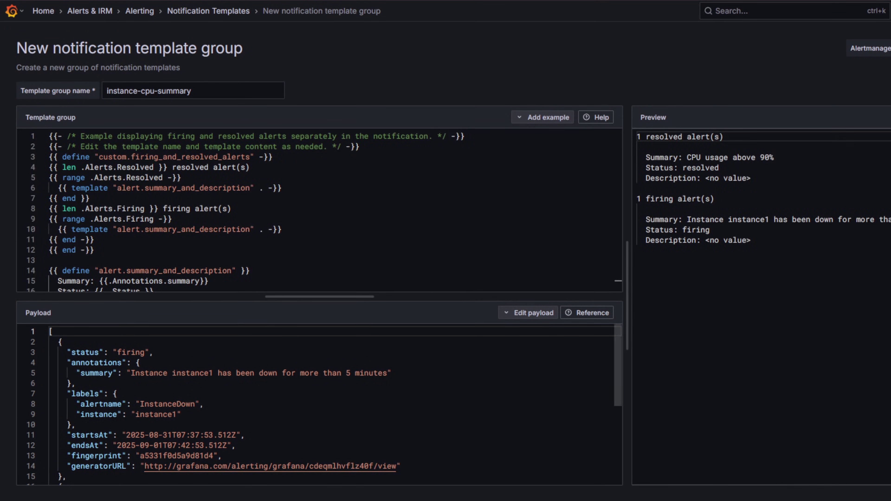
drag(319, 310, 319, 374)
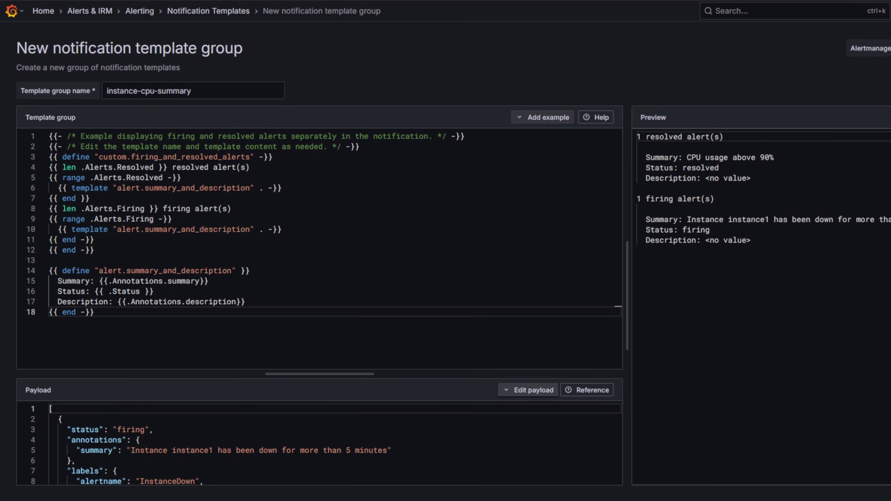
Step: Add the existing server-02 instance of the High CPU usage rule to the preview payload and save the template group
click(528, 390)
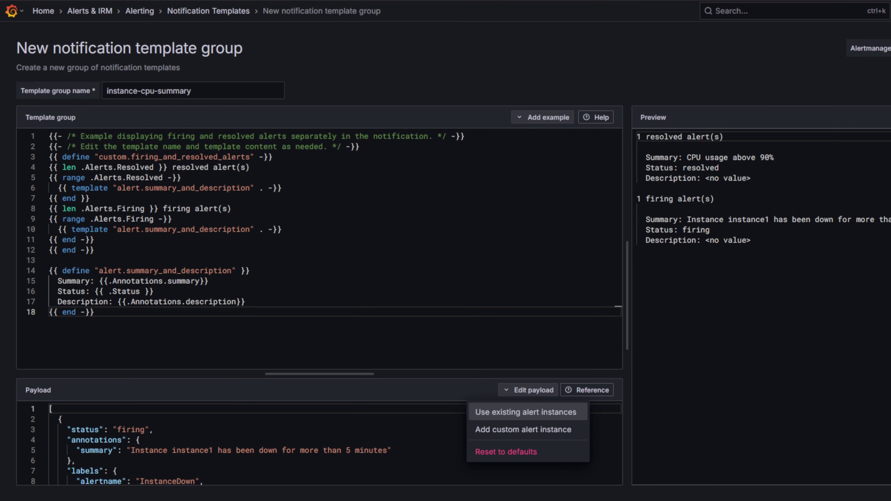
click(525, 412)
click(405, 157)
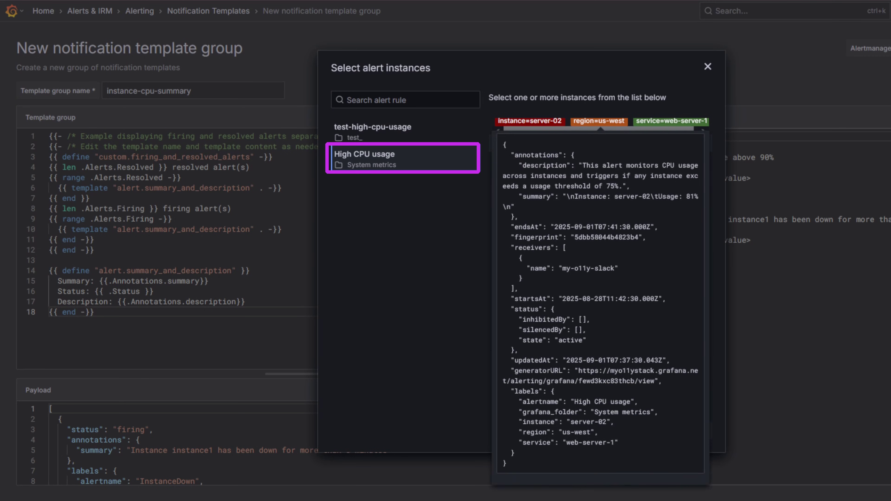
click(600, 123)
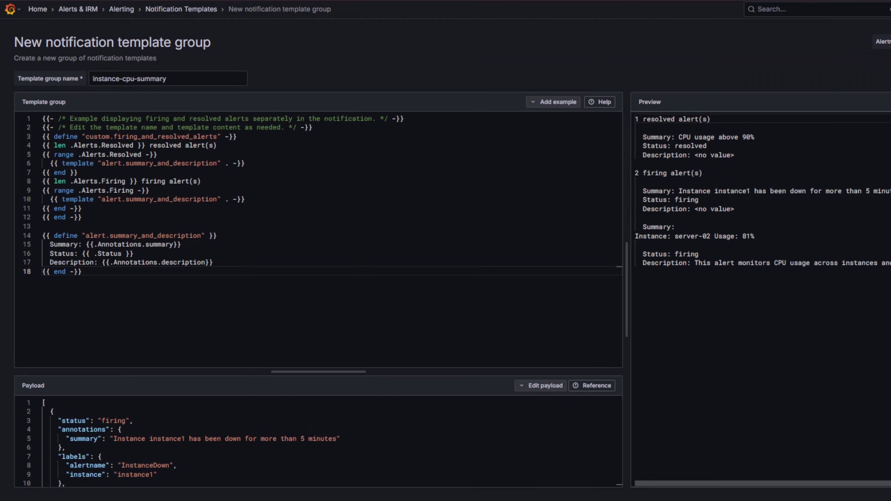
scroll(762, 298, right, 3)
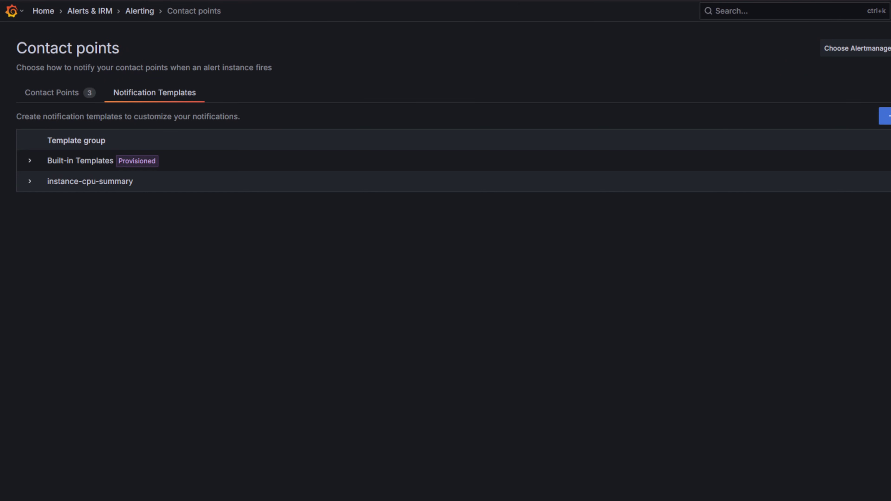
Step: Open the my-o11y-slack contact point for editing and bring up the text body editor from its optional Slack settings
click(60, 93)
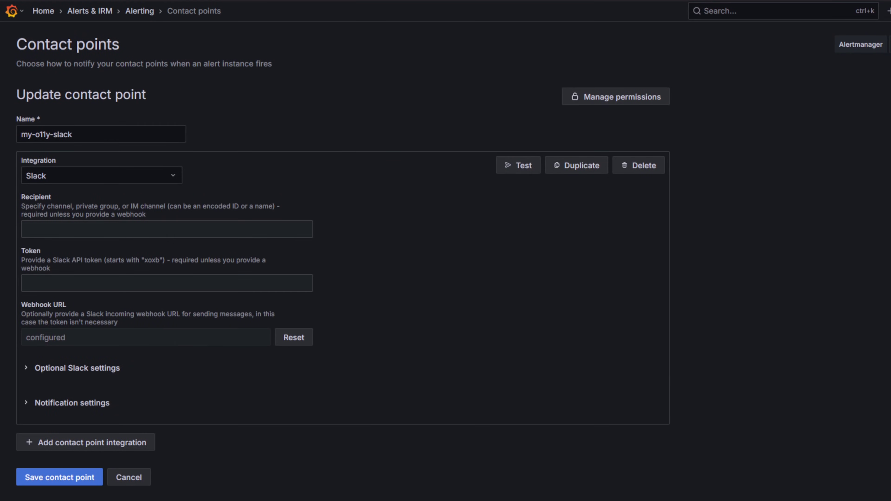
click(71, 368)
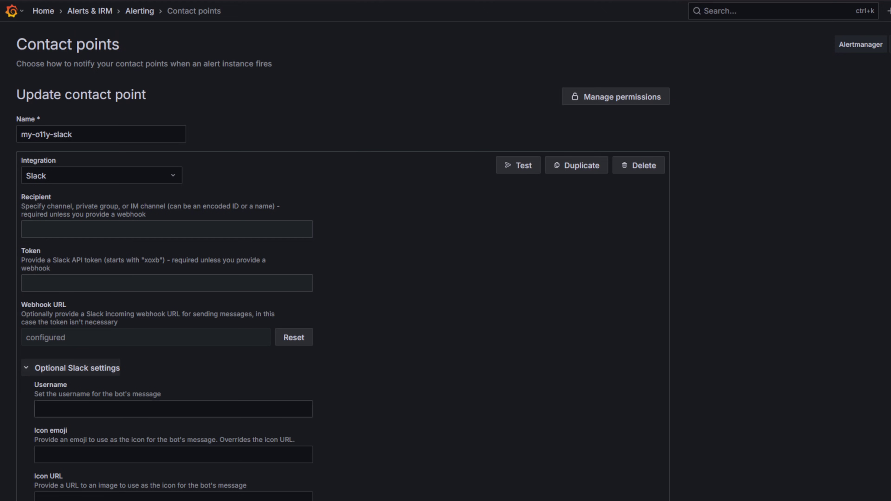
scroll(343, 261, down, 4)
scroll(343, 261, down, 8)
click(157, 365)
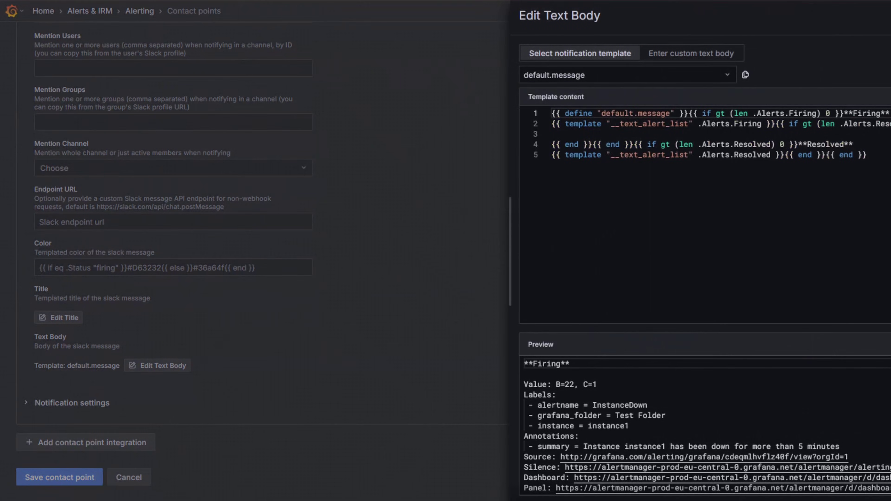
Step: Set the Slack text body to the custom.firing_and_resolved_alerts template and save both the text body and the contact point
click(626, 75)
text(cus)
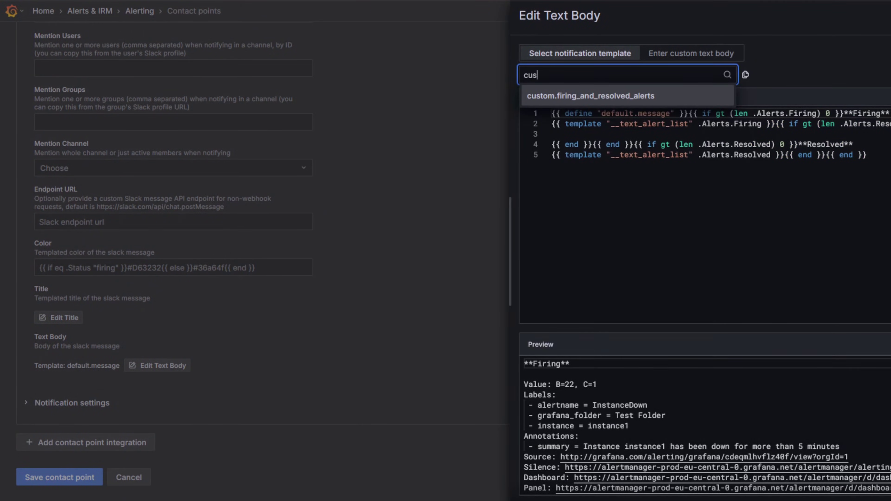
key(Return)
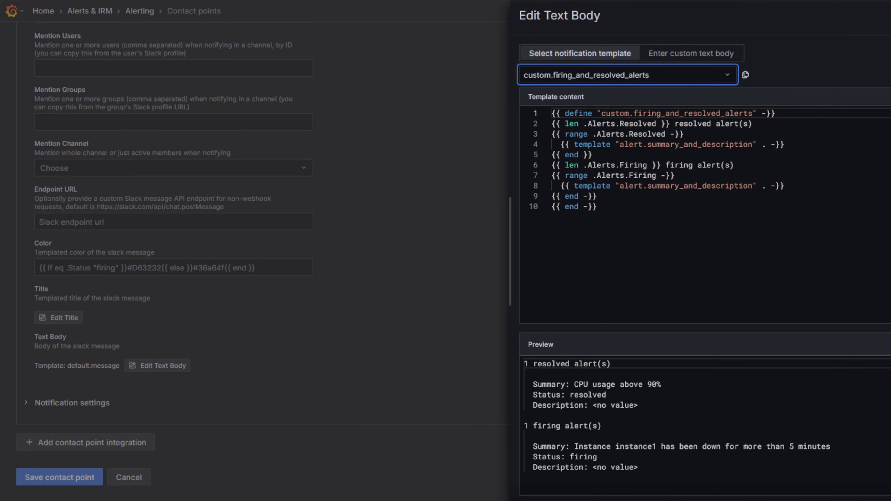
scroll(703, 265, down, 1)
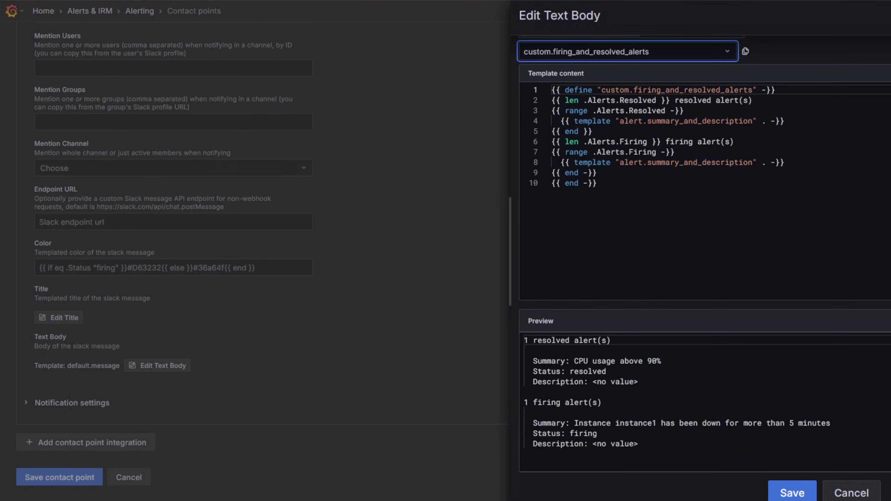
click(792, 492)
click(59, 477)
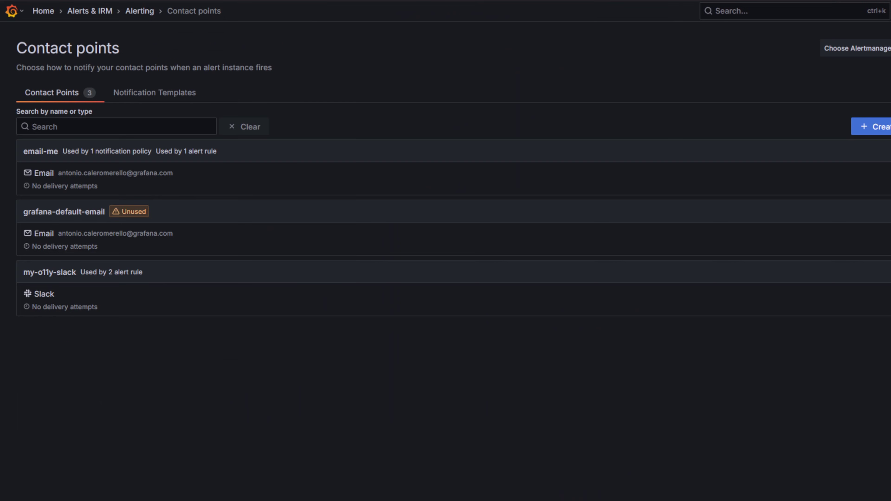